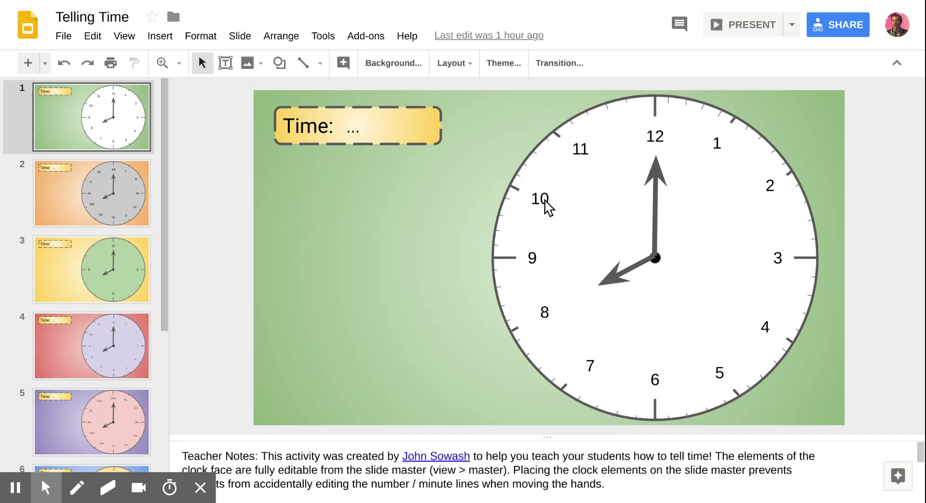
# Try drag-selecting the clock numbers on slide 1, then select and deselect the Time text box.
pyautogui.moveTo(544, 199); pyautogui.dragTo(502, 300)
pyautogui.moveTo(493, 230); pyautogui.dragTo(538, 336)
pyautogui.click(450, 169)
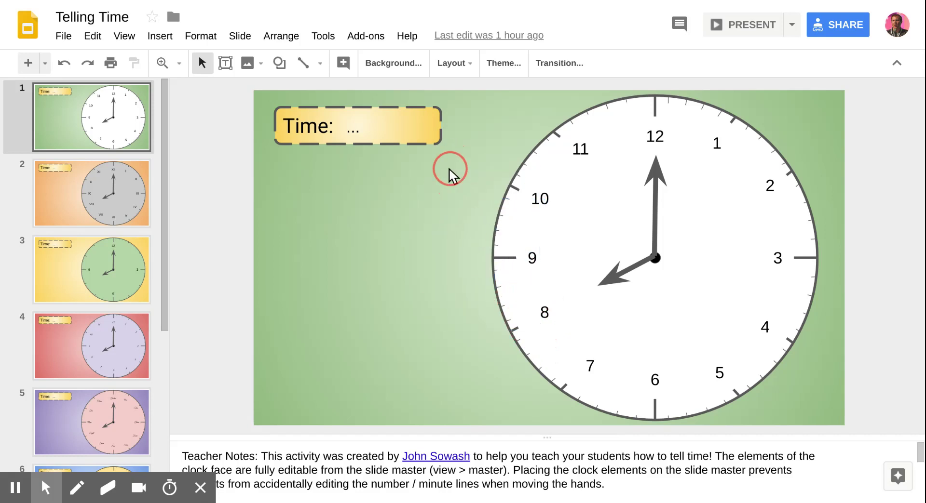
pyautogui.click(367, 116)
pyautogui.click(293, 122)
# Open the slide master and display the Traditional clock layout.
pyautogui.click(159, 38)
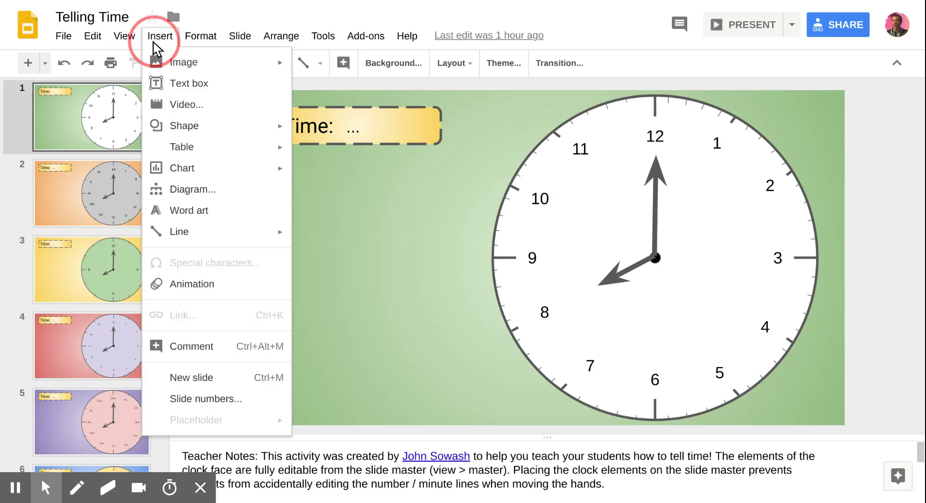
pyautogui.moveTo(135, 41)
pyautogui.click(145, 125)
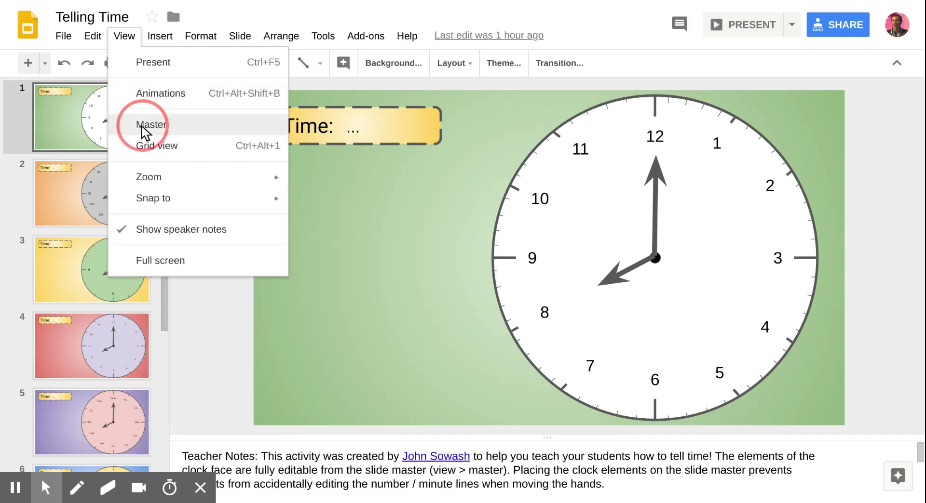
pyautogui.click(215, 239)
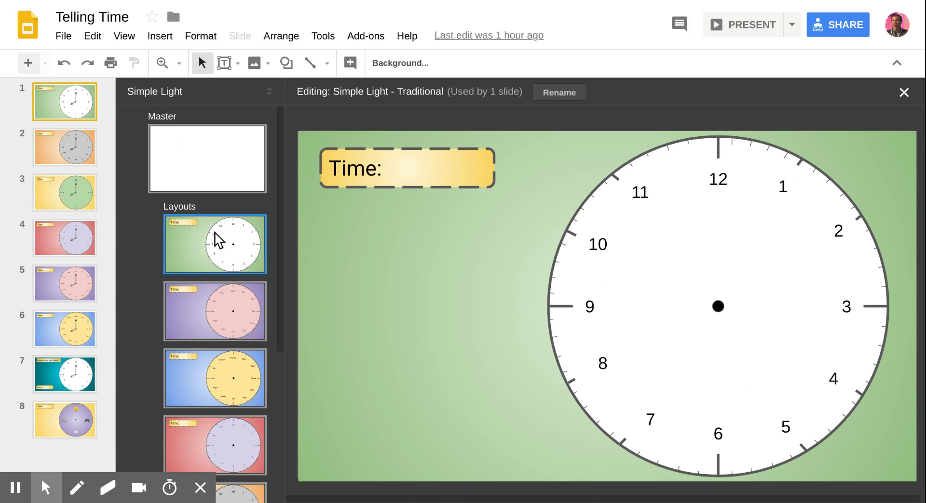
# Select the whole Traditional clock, ungroup it into pieces, then regroup them.
pyautogui.click(591, 248)
pyautogui.click(598, 247)
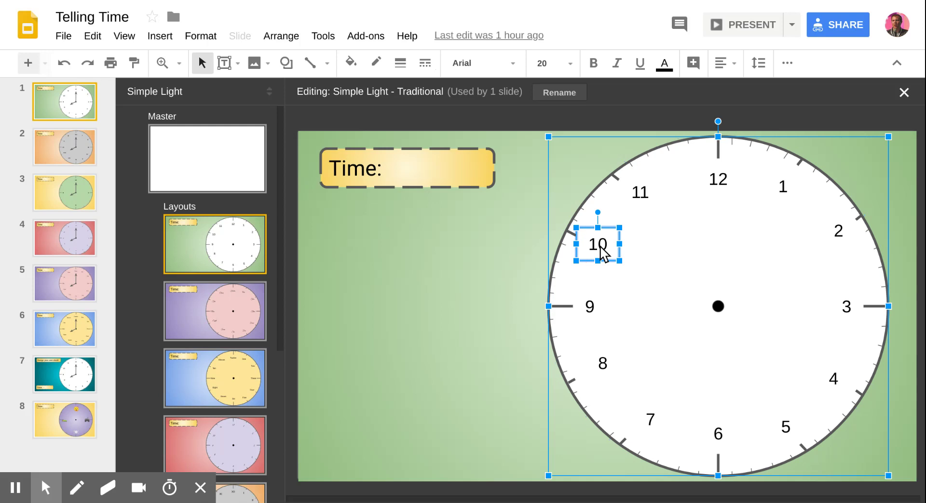
pyautogui.click(604, 188)
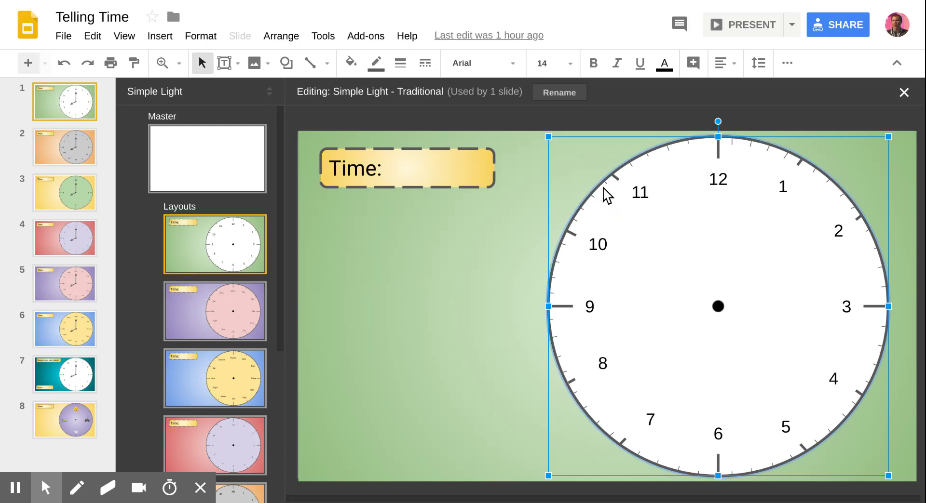
pyautogui.rightClick(606, 198)
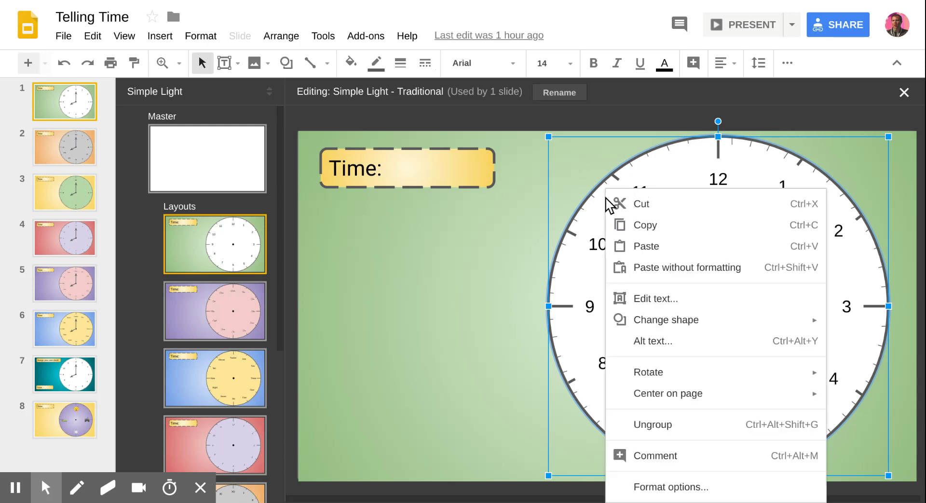
pyautogui.click(648, 425)
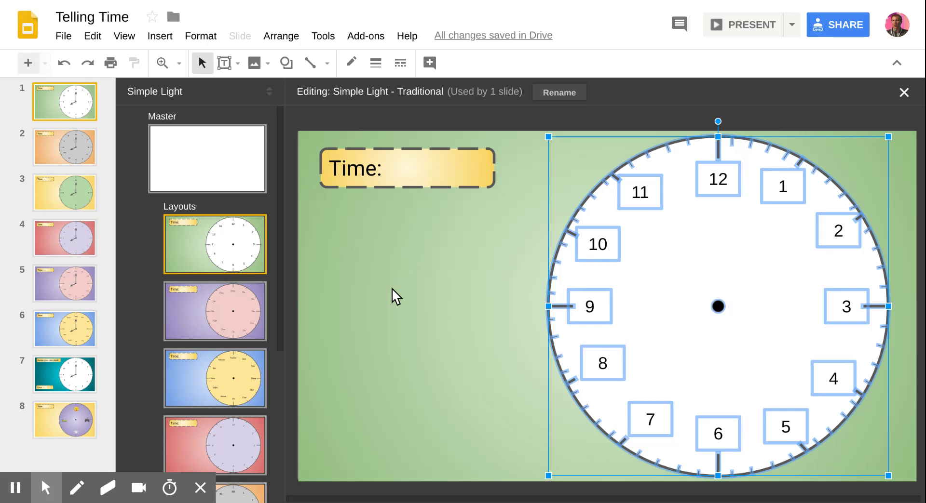
pyautogui.rightClick(587, 245)
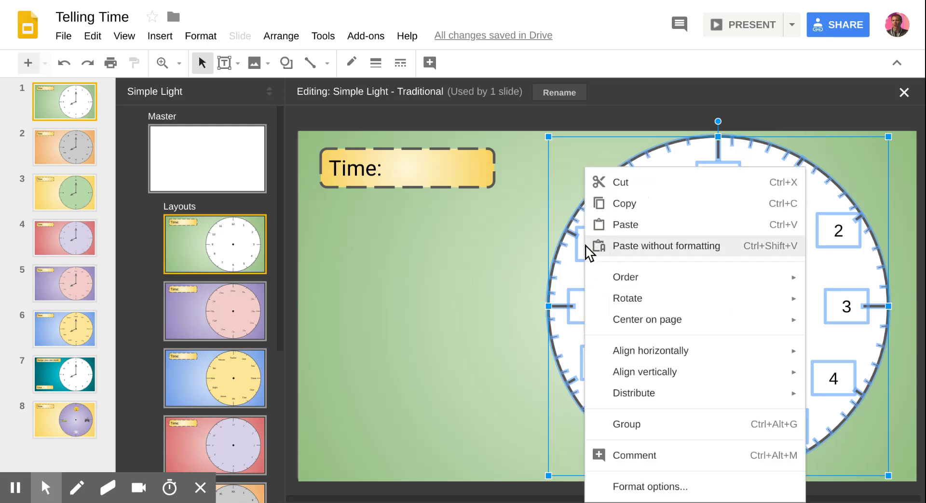
pyautogui.click(625, 426)
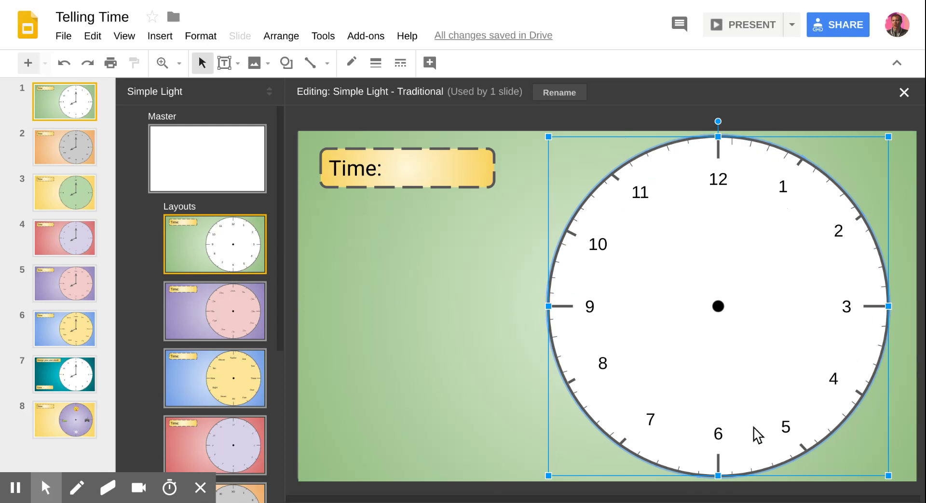
# Preview the Script, Written, Cursive, Roman and Partial layouts, return to Written, and close the master.
pyautogui.click(213, 329)
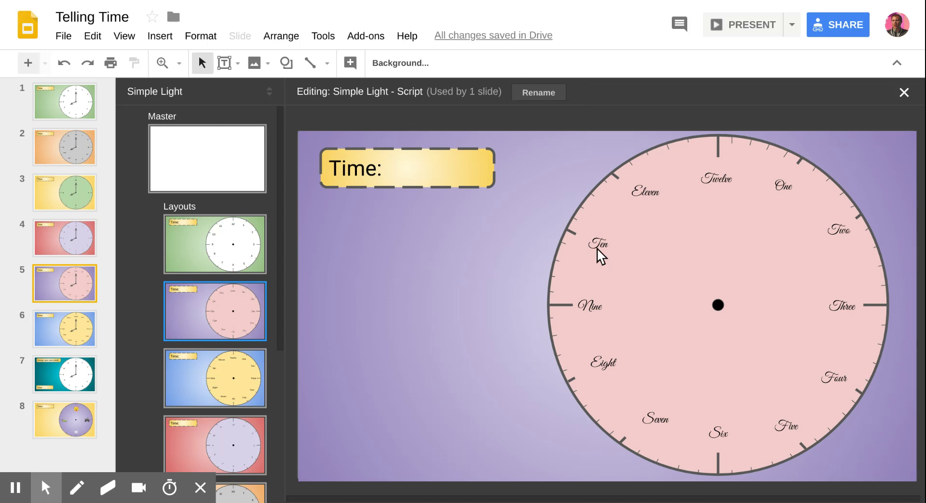
pyautogui.click(242, 380)
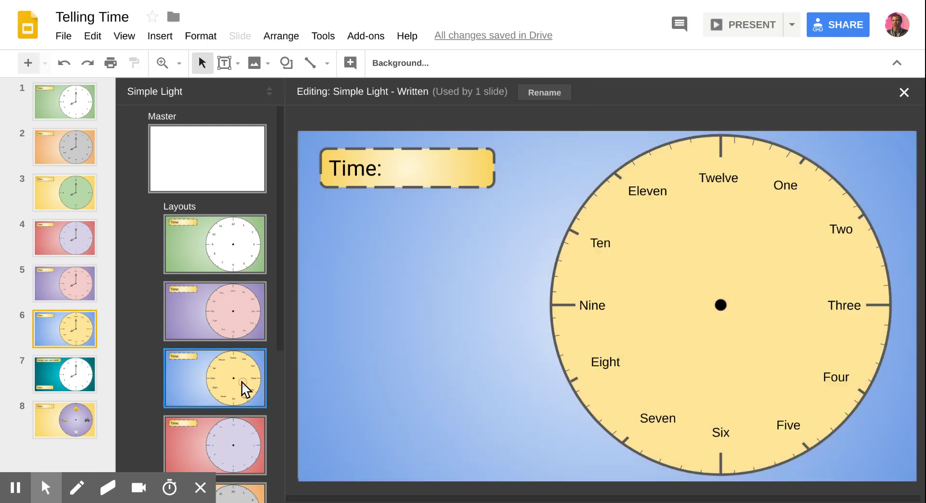
pyautogui.scroll(-2, 242, 381)
pyautogui.click(225, 320)
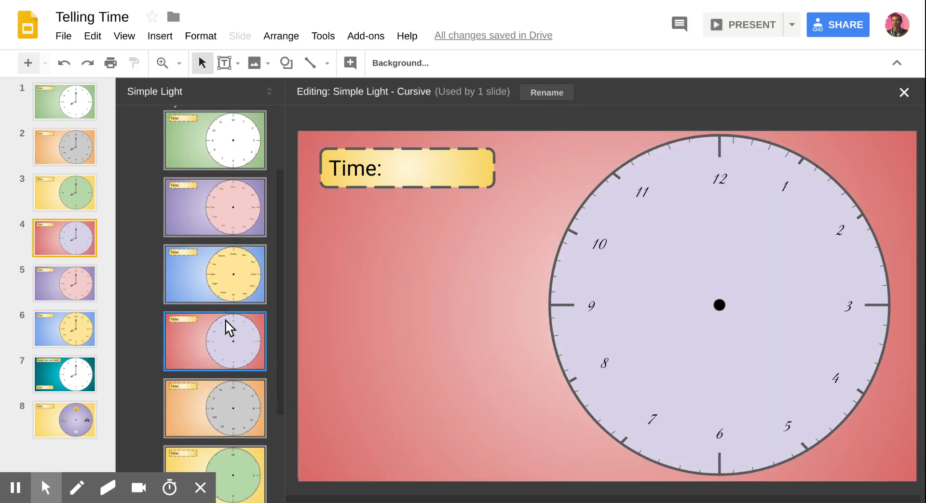
pyautogui.click(215, 409)
pyautogui.scroll(-2, 215, 410)
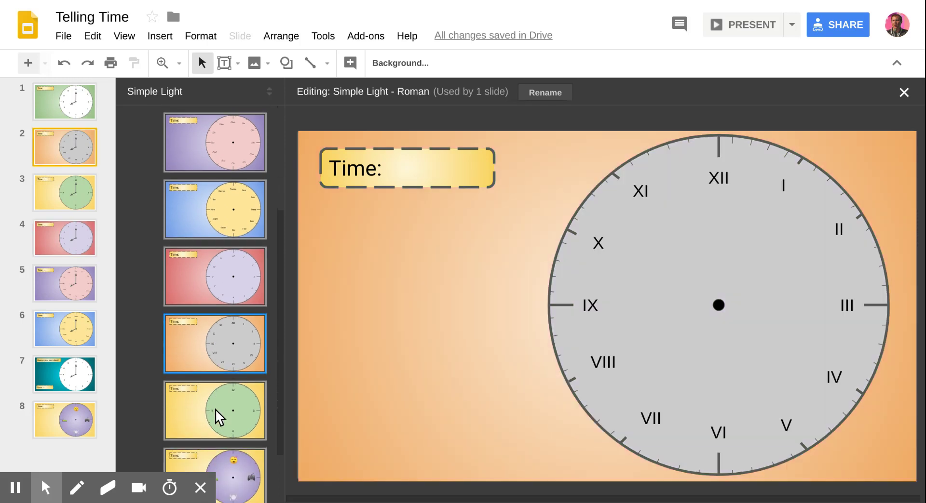
pyautogui.click(214, 379)
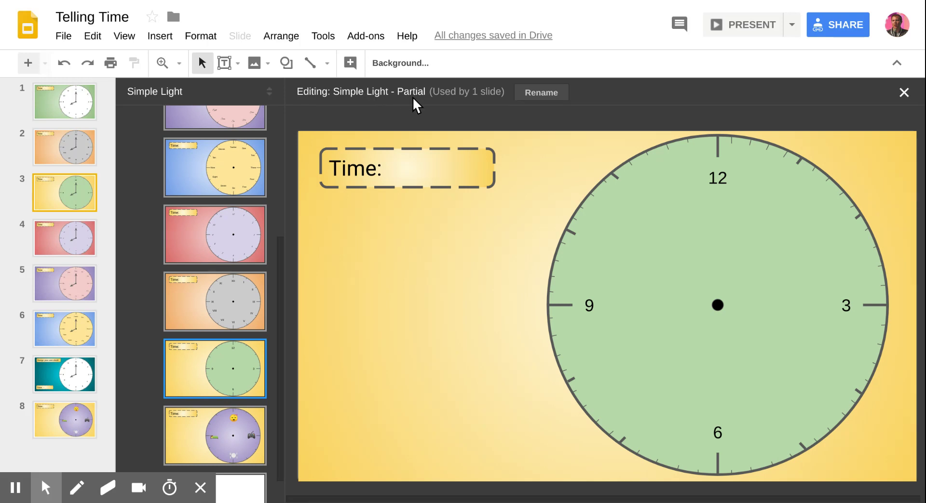
pyautogui.click(252, 182)
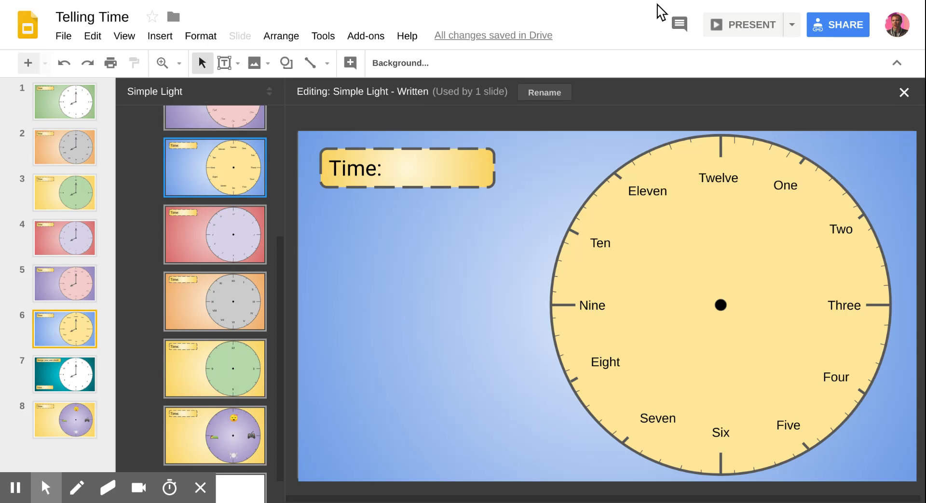
pyautogui.click(904, 92)
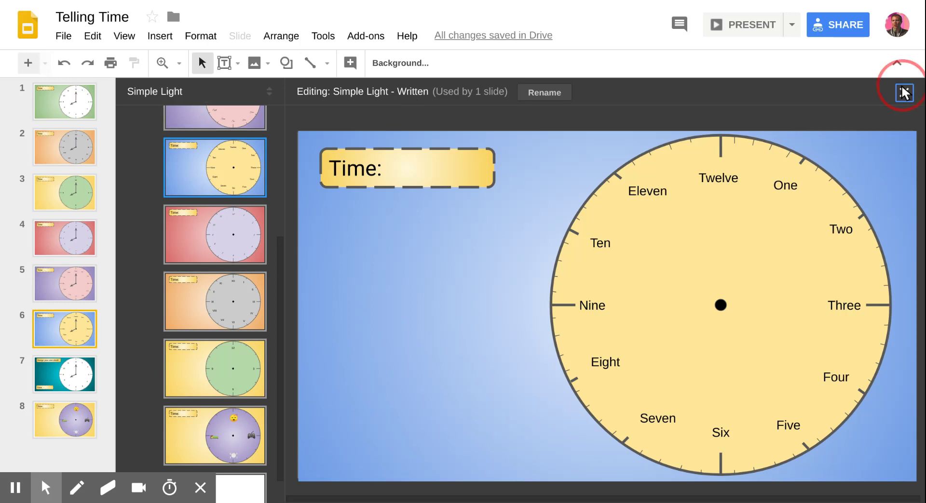
# Add a new slide 2 using the Roman clock layout.
pyautogui.scroll(-5, 110, 308)
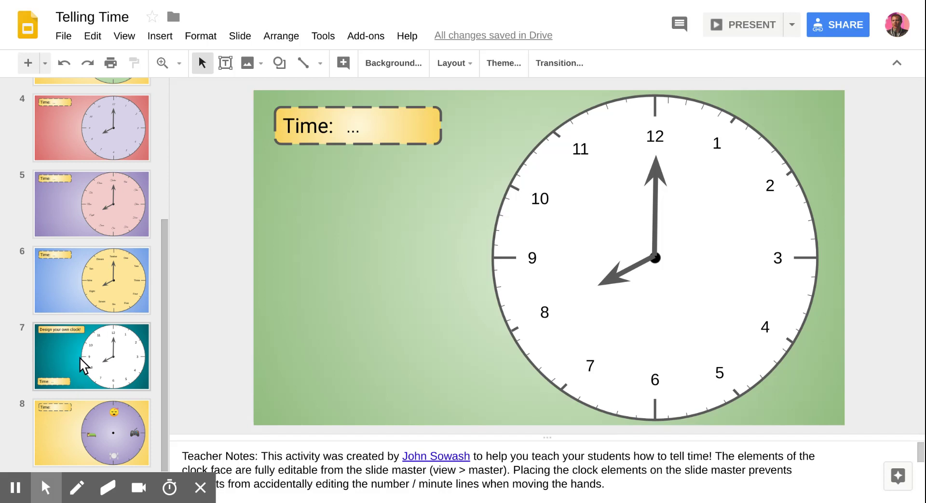
pyautogui.click(44, 63)
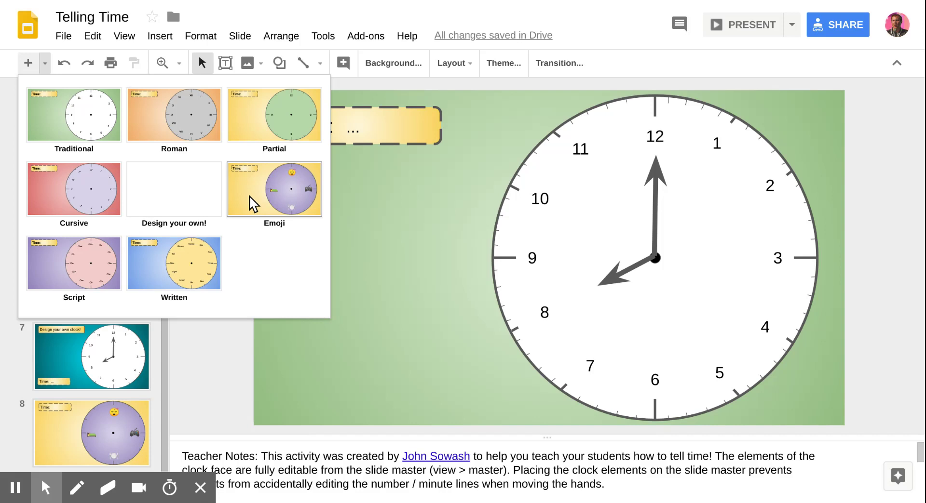
pyautogui.click(193, 129)
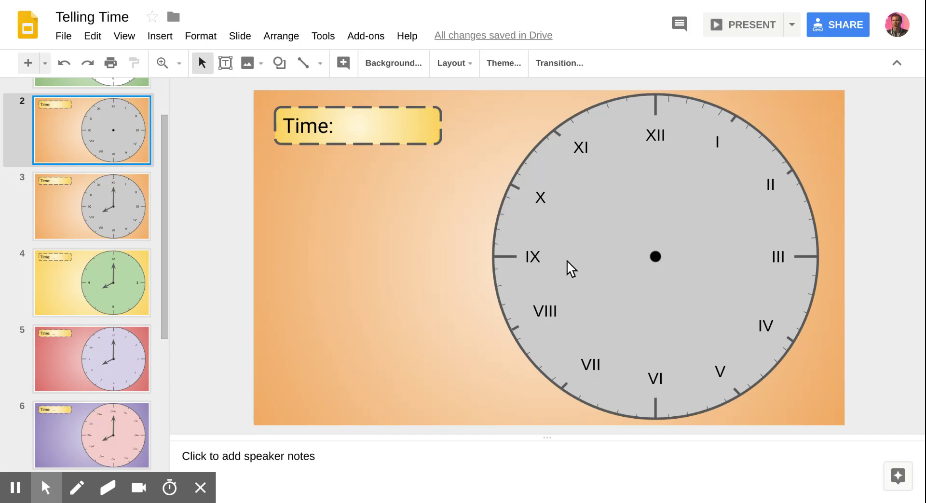
pyautogui.scroll(2, 78, 96)
# On slide 1, swing the minute hand toward 5 and return it to 12.
pyautogui.click(79, 93)
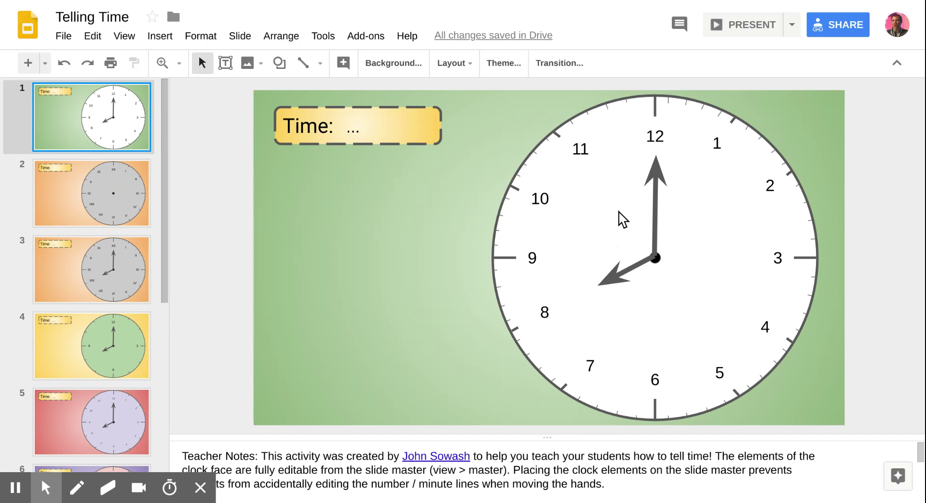
pyautogui.click(656, 179)
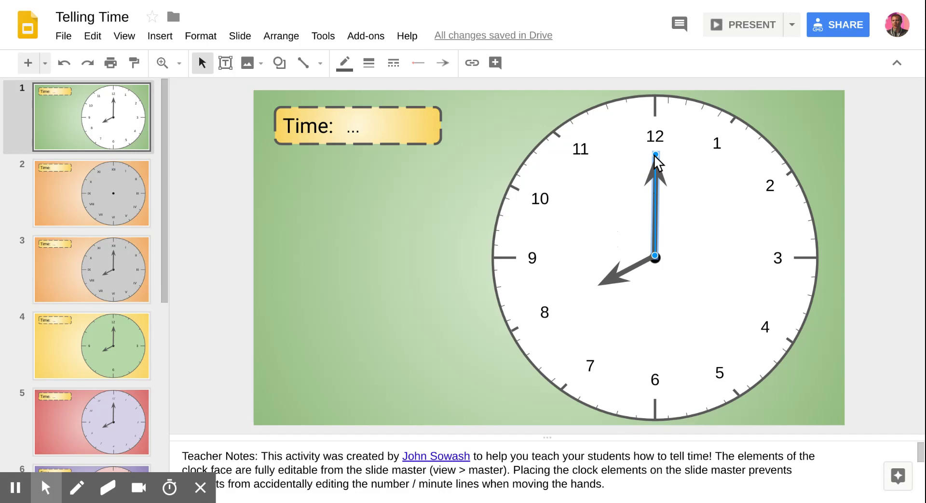
pyautogui.moveTo(655, 155); pyautogui.dragTo(705, 343)
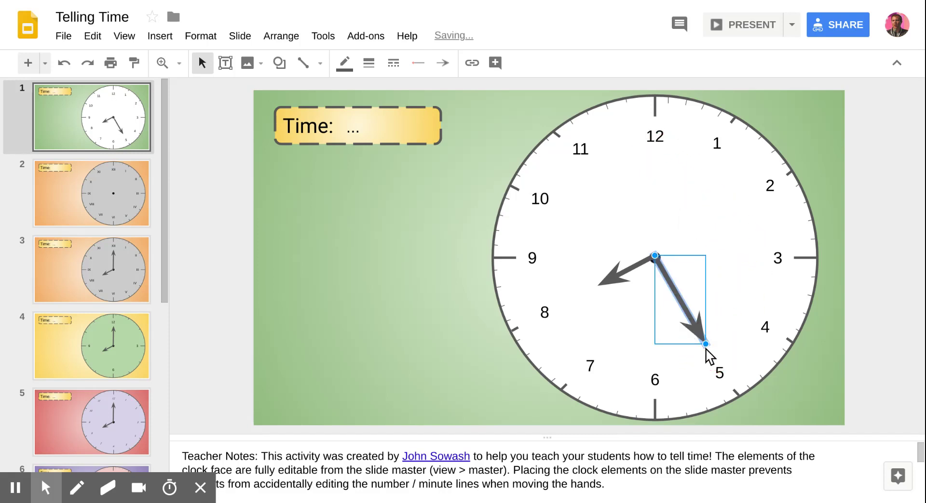
pyautogui.moveTo(705, 347); pyautogui.dragTo(655, 157)
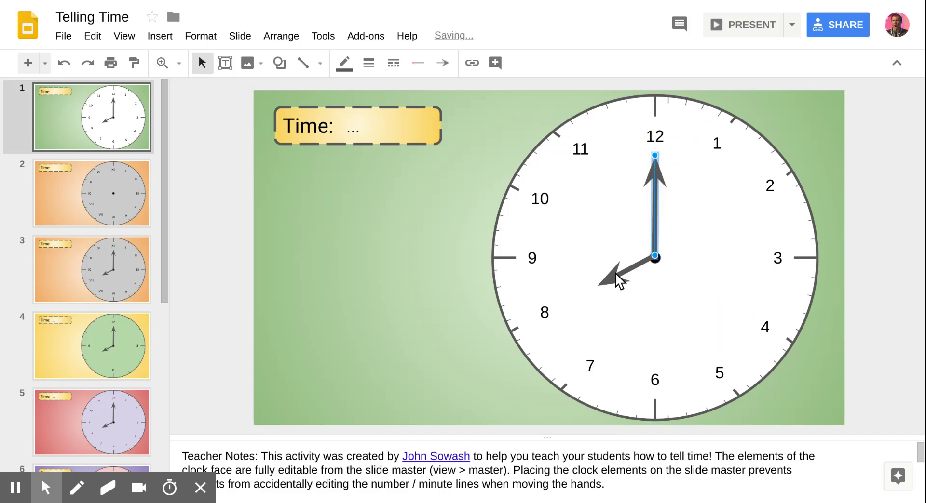
# Delete the hour hand and the minute hand from the clock.
pyautogui.click(603, 287)
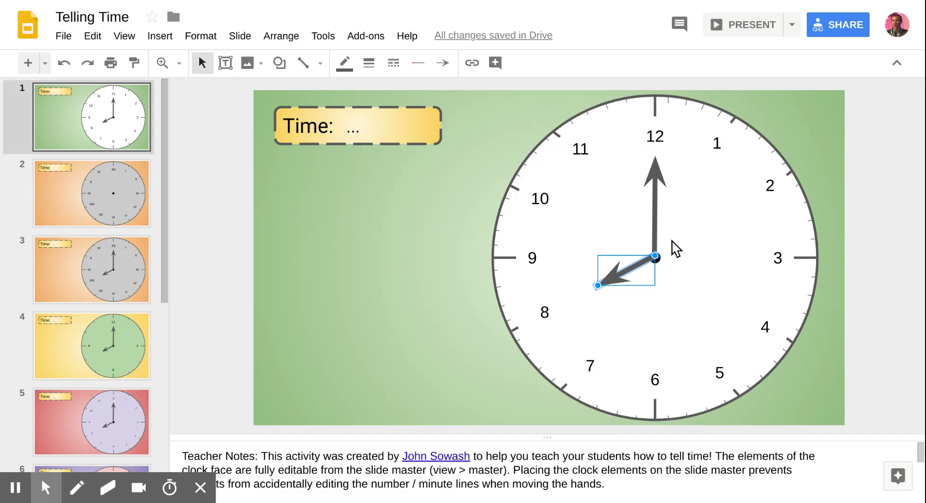
pyautogui.press('Delete')
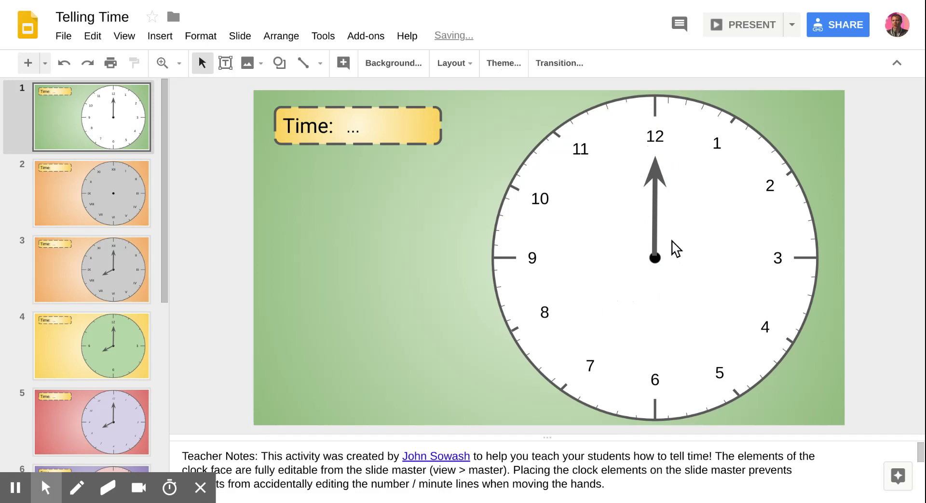
pyautogui.click(654, 219)
pyautogui.press('Delete')
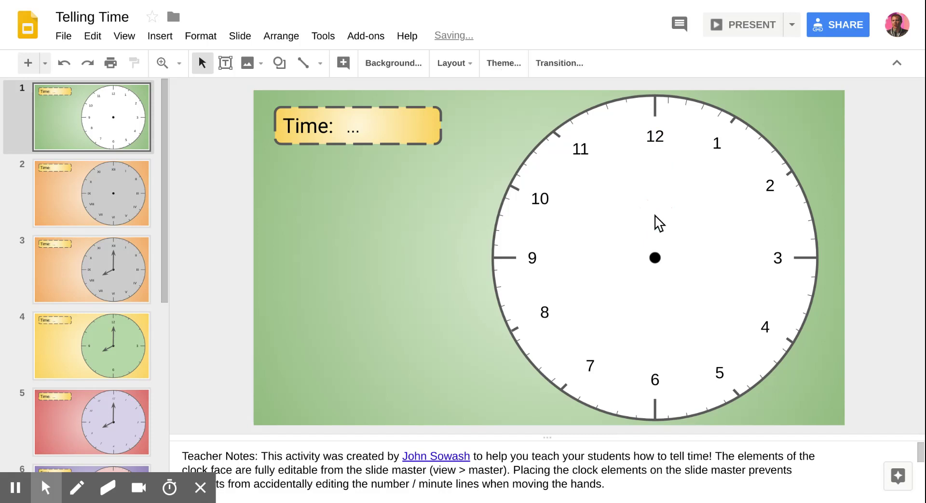
# Draw a 4px line from near 12 to the clock centre.
pyautogui.click(303, 65)
pyautogui.moveTo(645, 174); pyautogui.dragTo(641, 263)
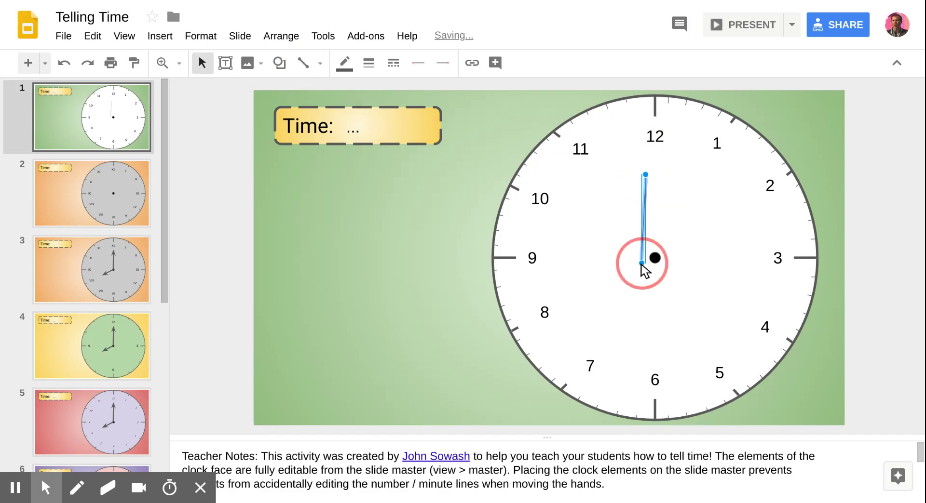
pyautogui.click(369, 65)
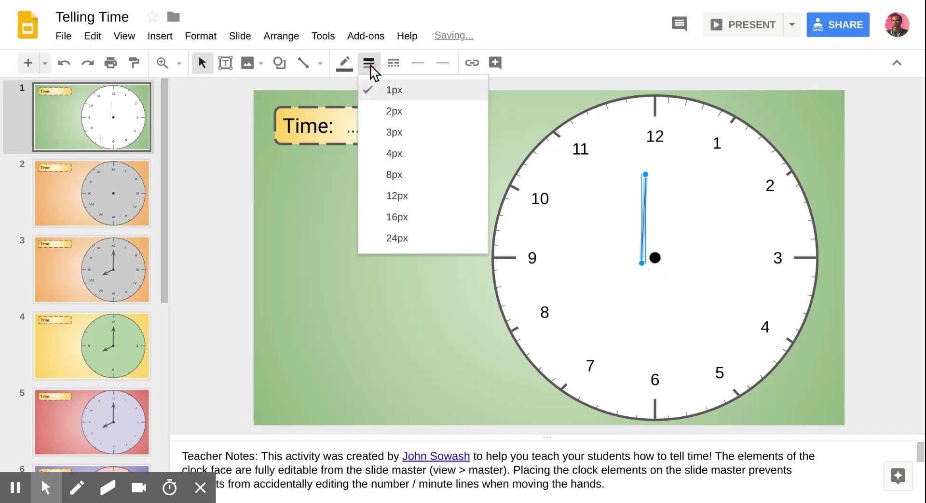
pyautogui.click(395, 153)
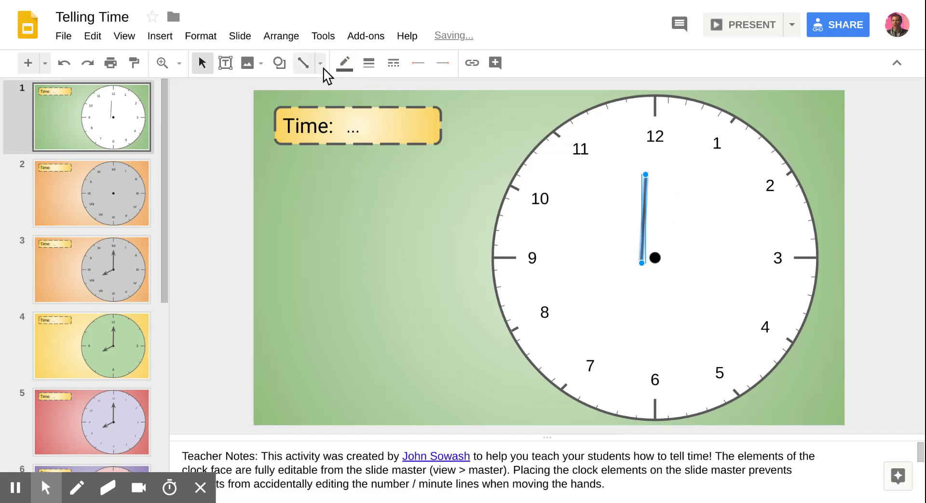
# Give the hand a hollow arrowhead start, red colour and 8px weight.
pyautogui.click(415, 64)
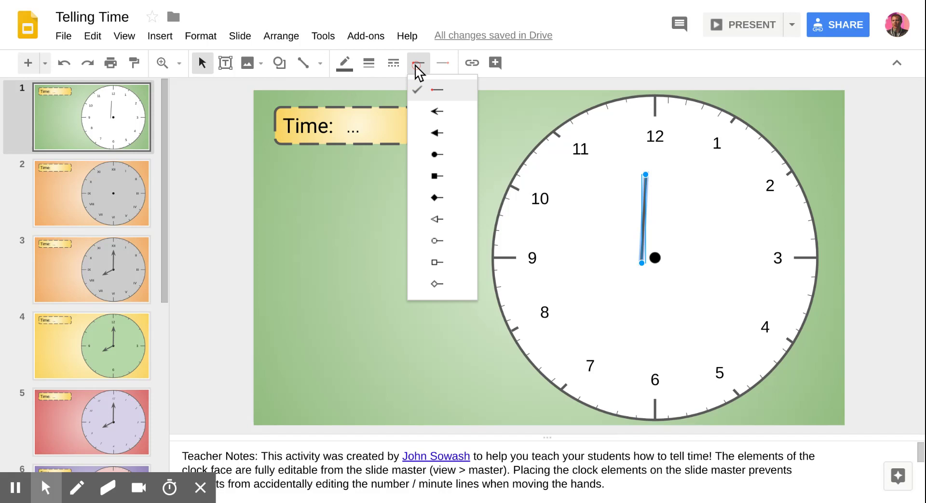
pyautogui.click(436, 160)
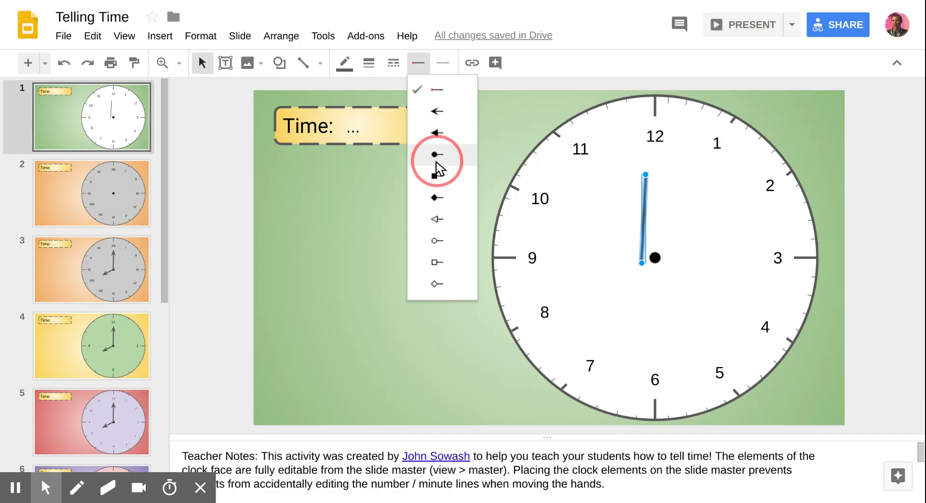
pyautogui.click(421, 69)
pyautogui.click(440, 221)
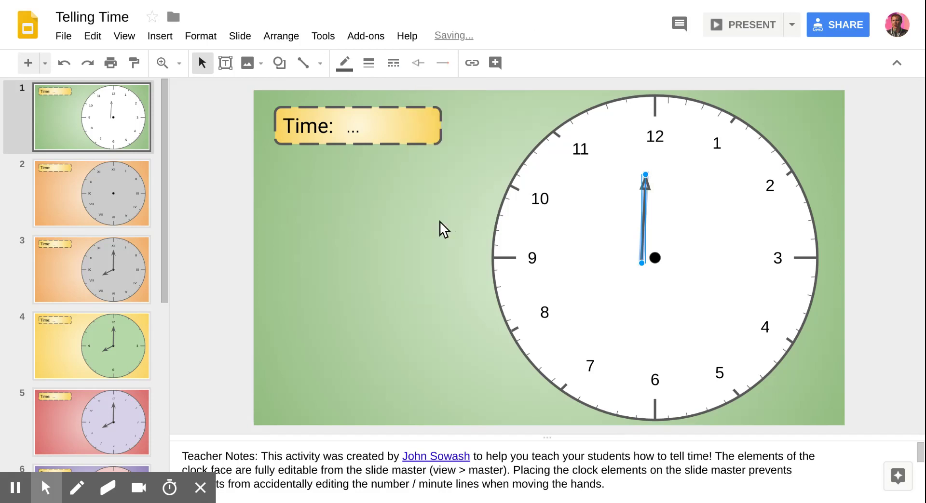
pyautogui.click(348, 66)
pyautogui.click(367, 129)
pyautogui.click(366, 67)
pyautogui.click(403, 176)
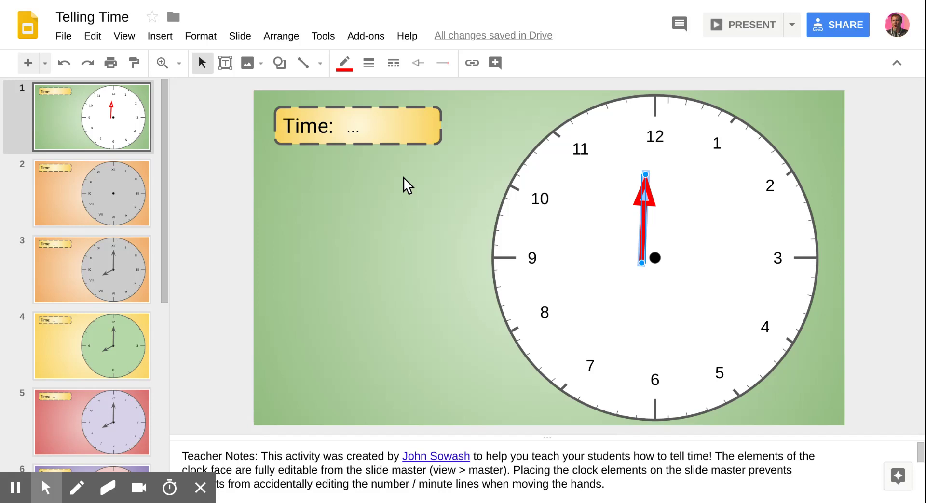
pyautogui.click(358, 128)
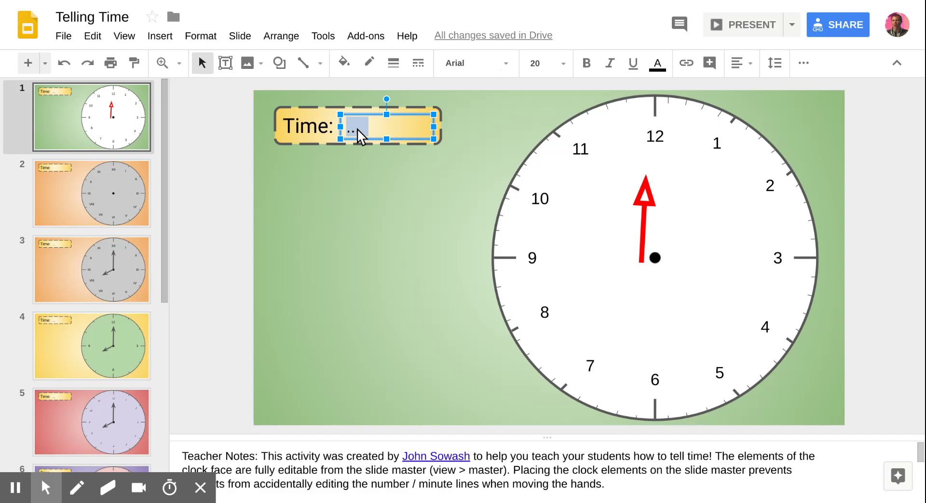
# Replace the ellipsis so the label reads 'Time: 12:40'.
pyautogui.write('12:40')
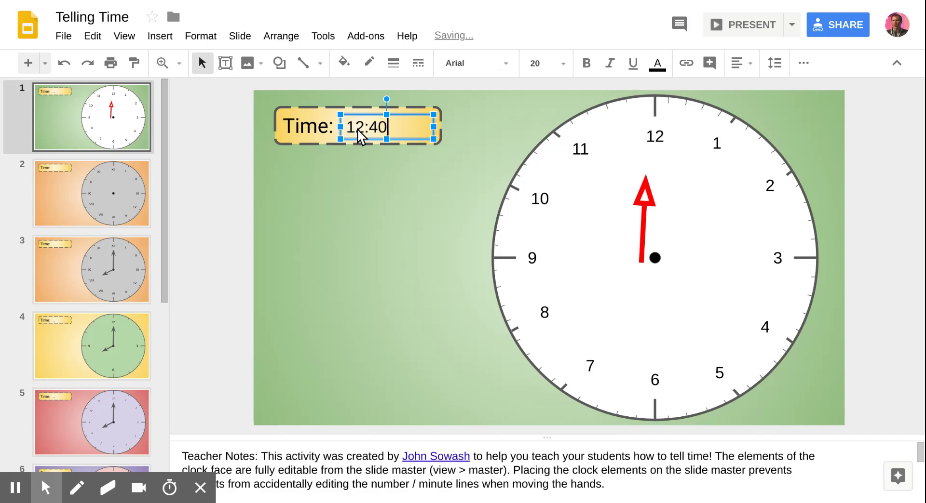
pyautogui.click(238, 175)
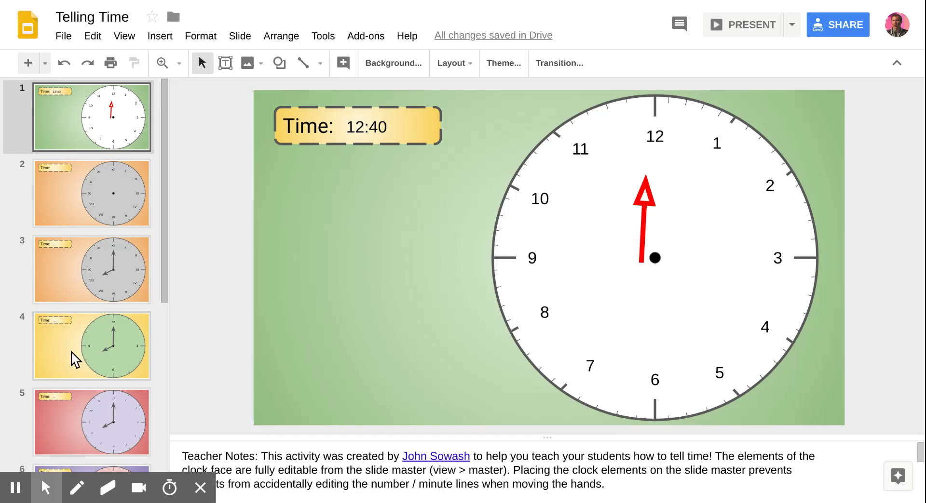
pyautogui.scroll(-6, 71, 351)
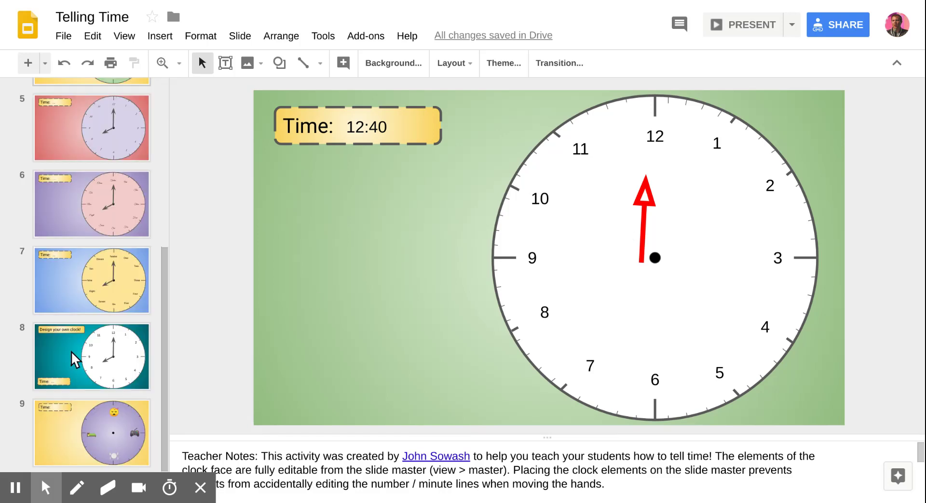
# Go to slide 8 and select the clock group, undoing an accidental move.
pyautogui.click(97, 372)
pyautogui.click(522, 234)
pyautogui.click(514, 253)
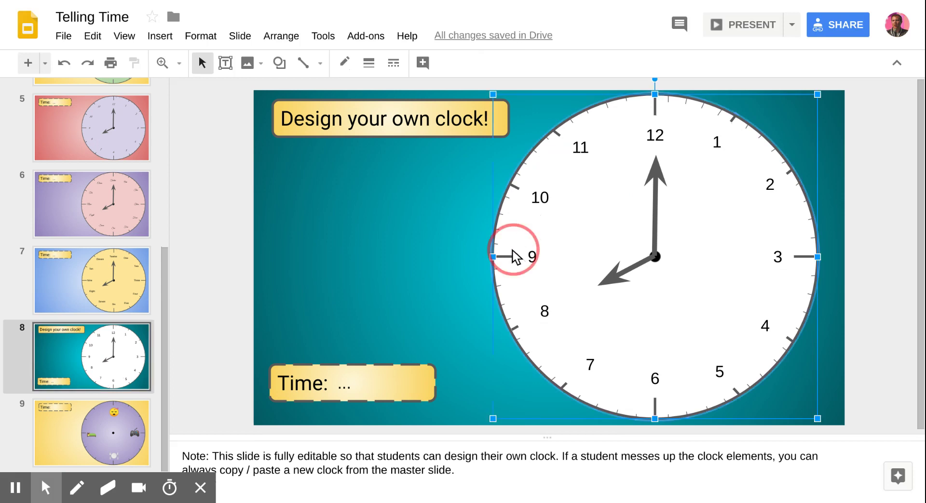
pyautogui.click(869, 154)
pyautogui.click(667, 137)
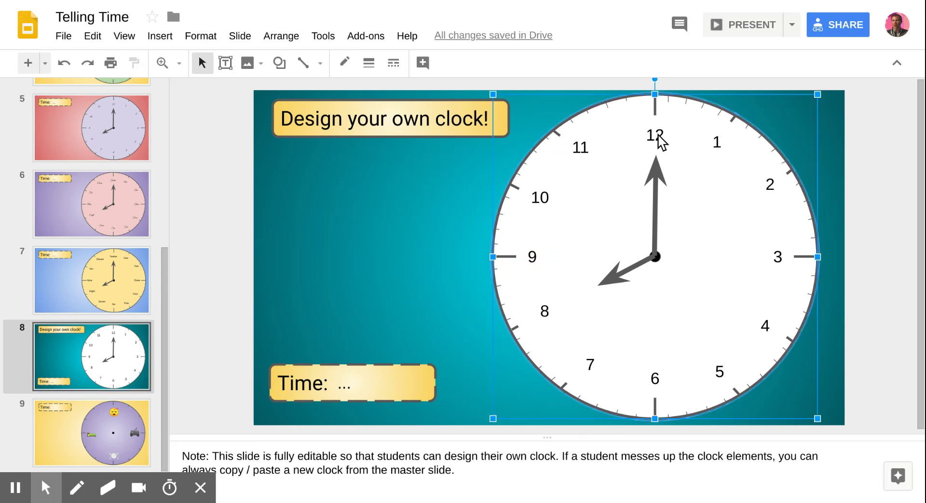
pyautogui.moveTo(662, 143); pyautogui.dragTo(519, 169)
pyautogui.hotkey('ctrl', 'z')
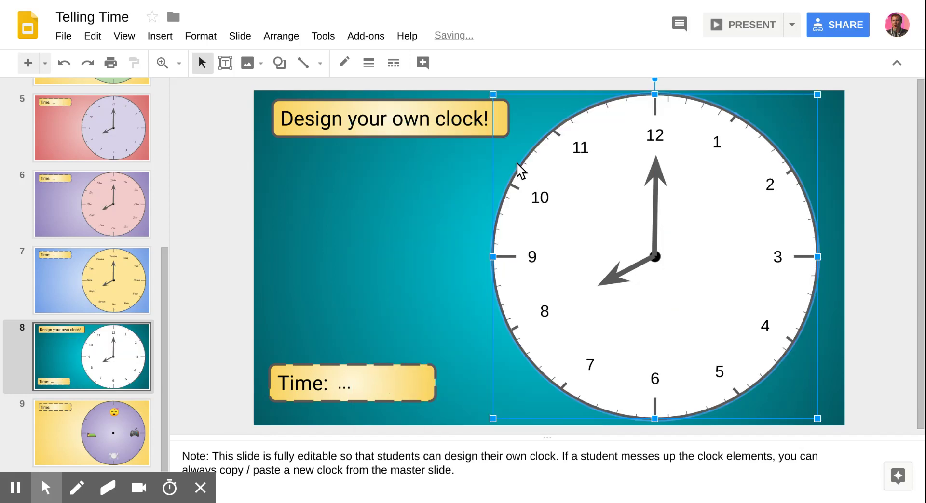
# Ungroup the clock and select just its face circle.
pyautogui.rightClick(541, 199)
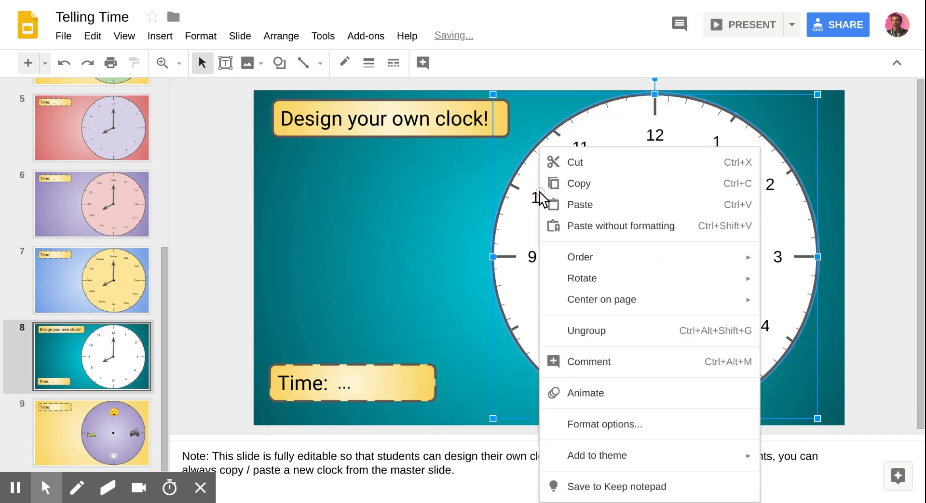
pyautogui.click(575, 338)
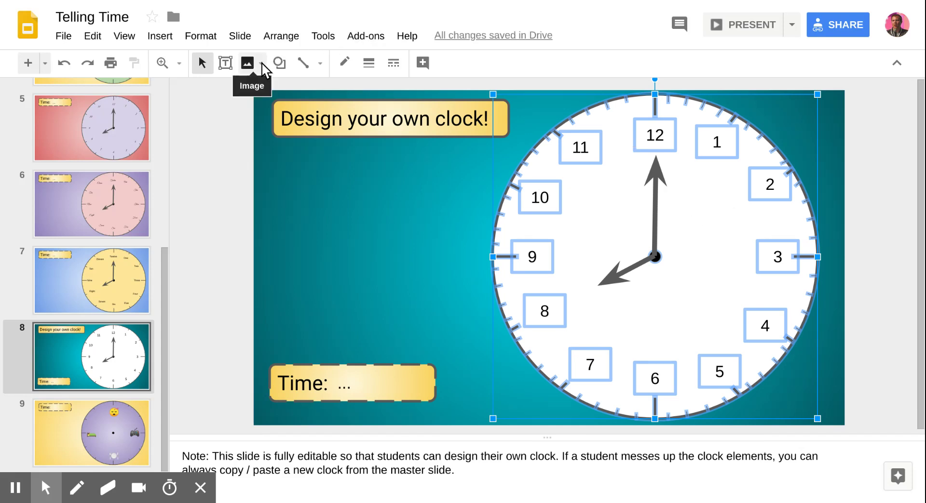
pyautogui.click(605, 201)
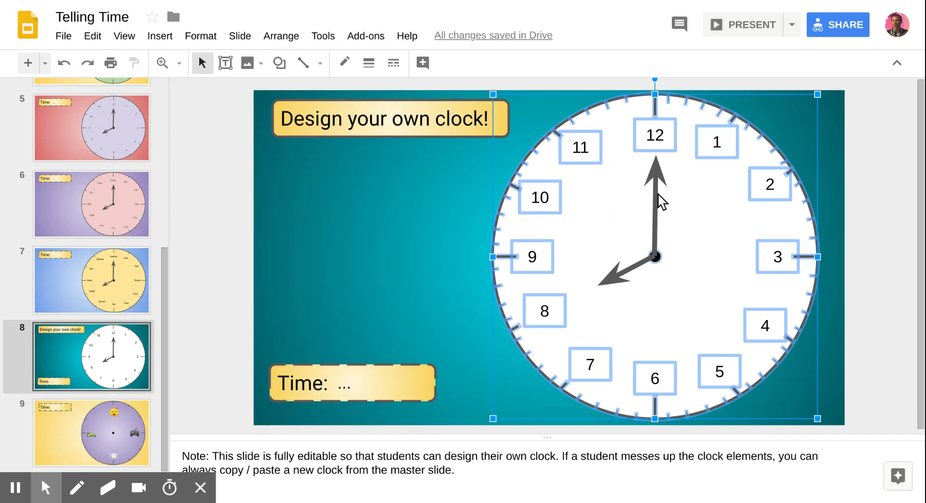
pyautogui.click(884, 175)
pyautogui.click(717, 224)
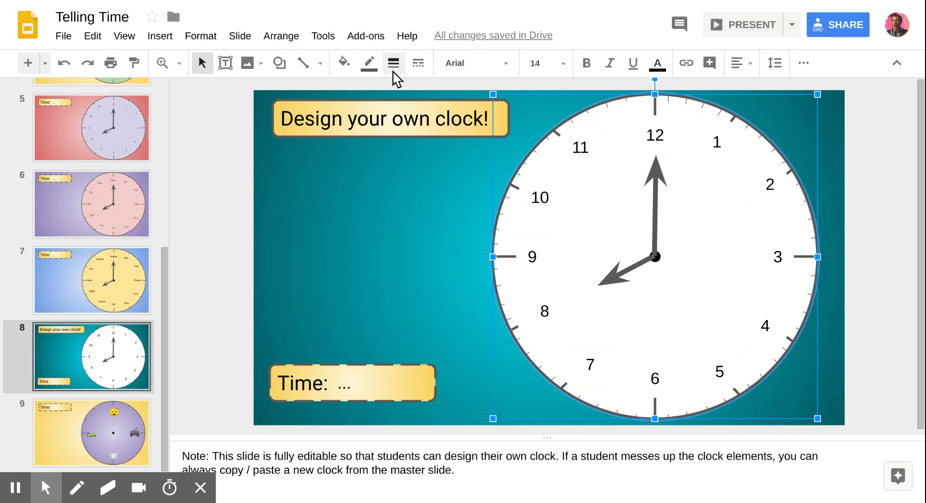
# Fill the clock face red, then change it to a green gradient.
pyautogui.click(344, 62)
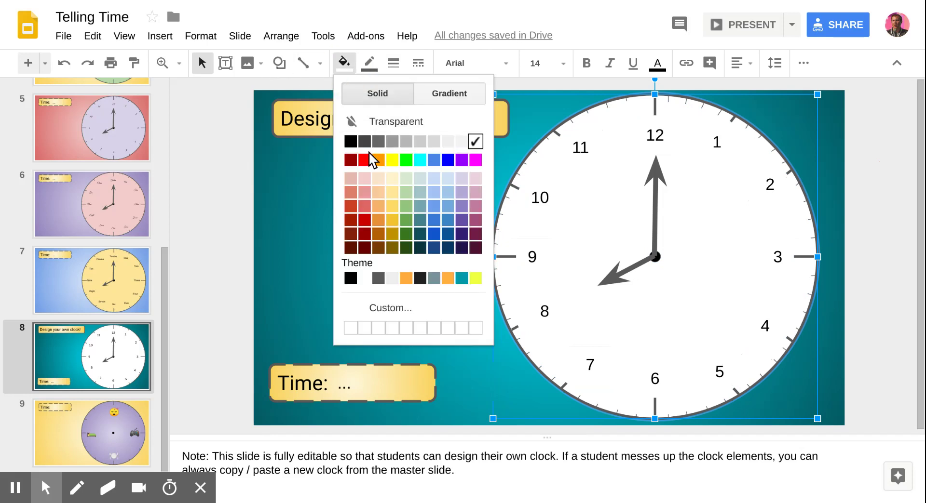
pyautogui.click(364, 157)
pyautogui.click(344, 64)
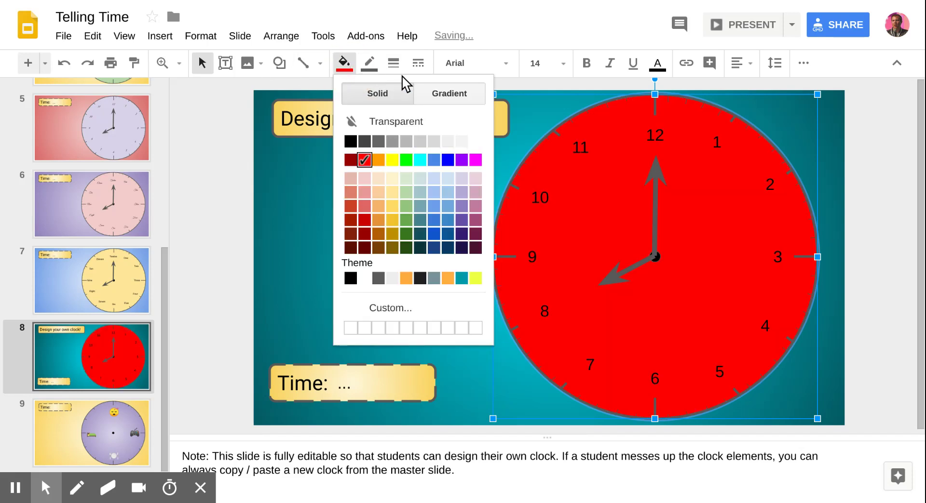
pyautogui.click(426, 93)
pyautogui.click(415, 227)
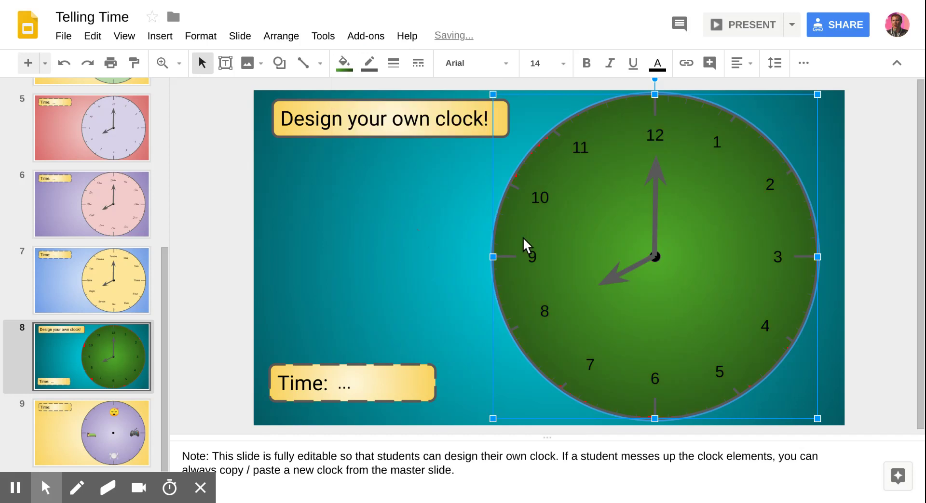